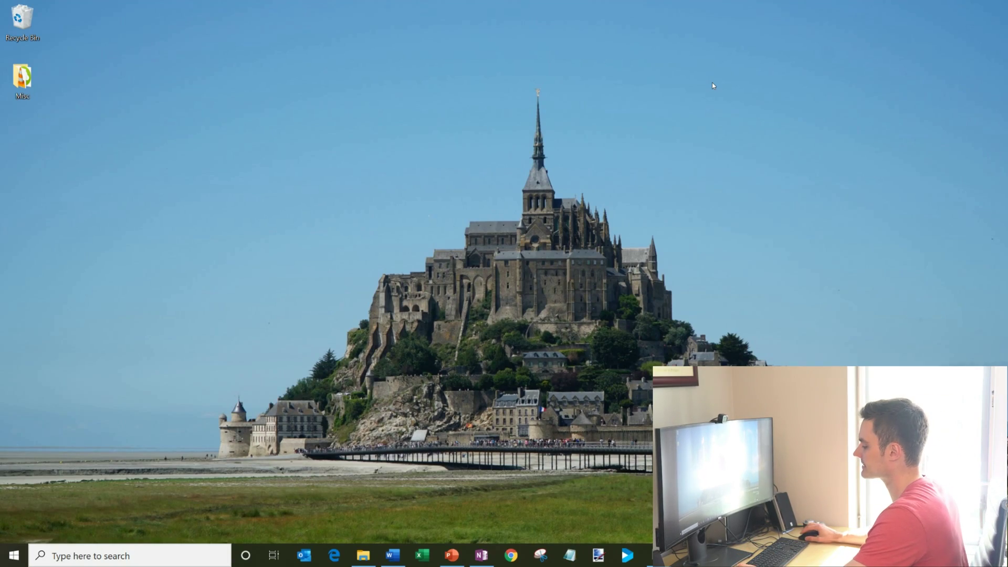
Step: Restore the Document1 window from the Word icon on the taskbar
mouse_move(396, 562)
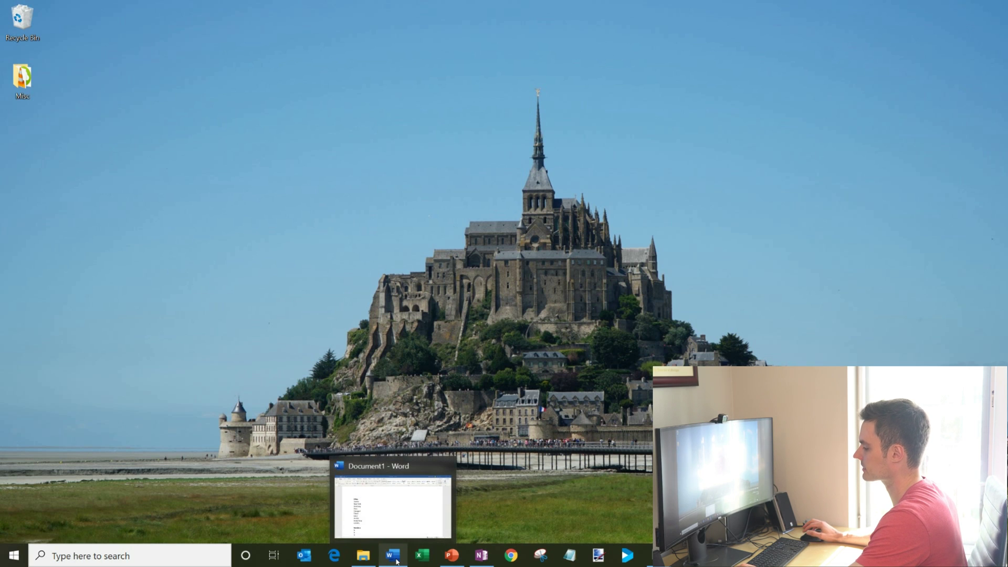
left_click(396, 562)
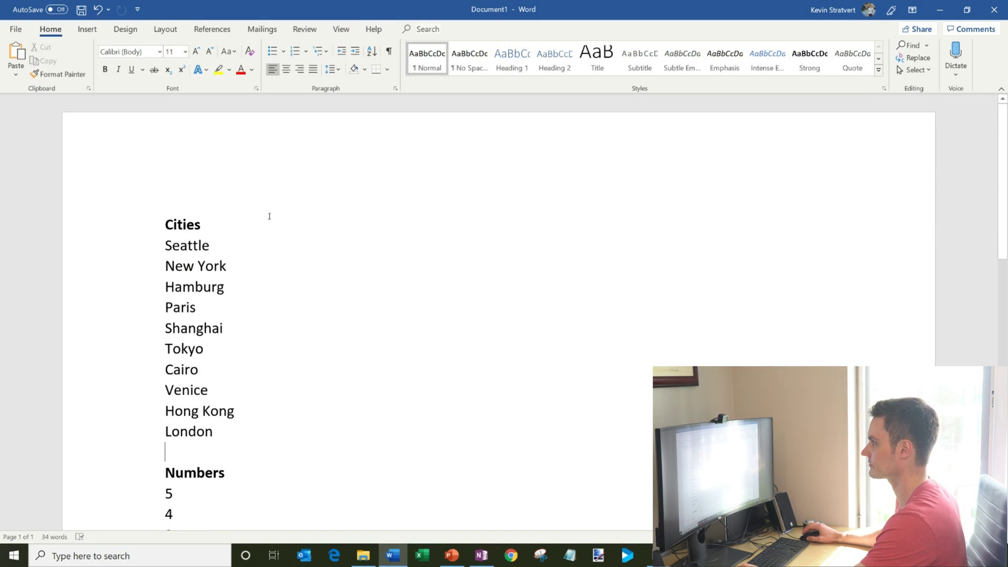
scroll(269, 216, "down", 1)
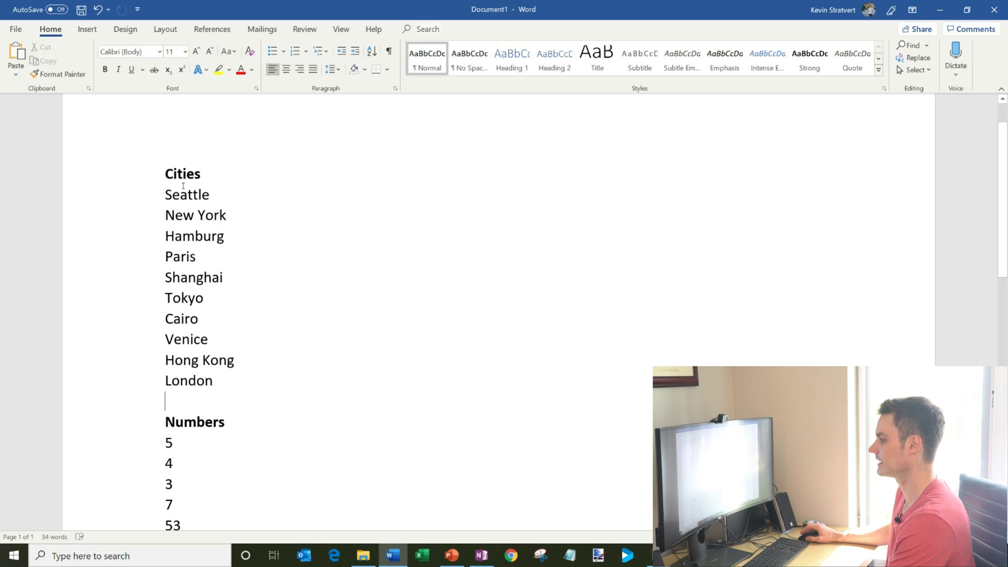
scroll(183, 186, "down", 8)
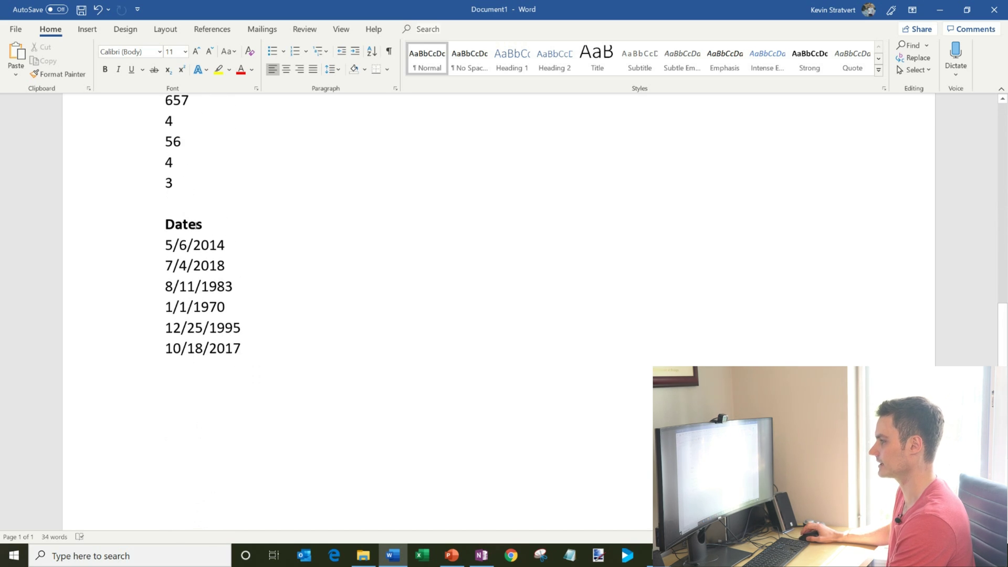
scroll(257, 353, "up", 8)
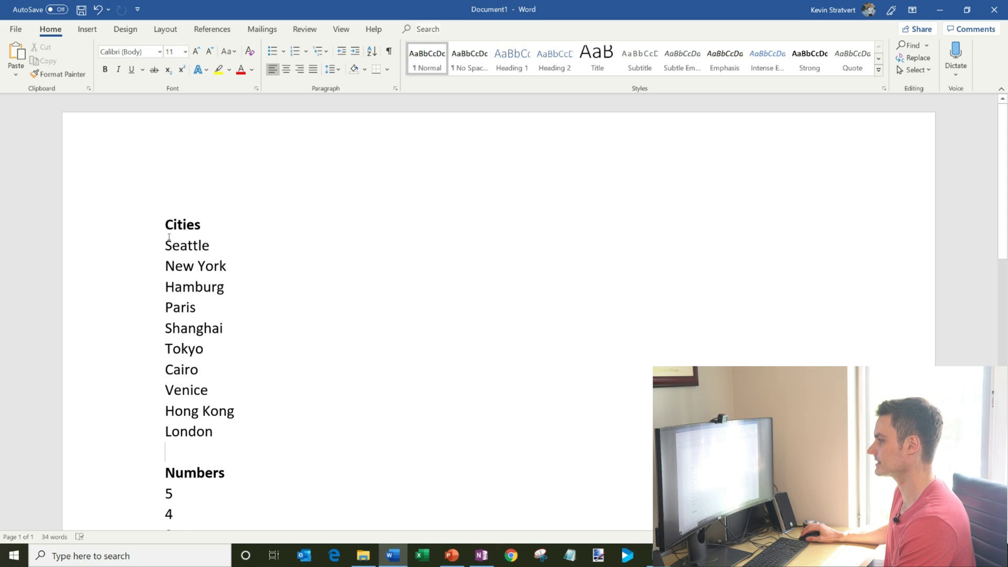
Step: Select the cities Seattle through London, open Sort Text via a 'sort' search, and move the dialog aside
left_click_drag(167, 246, 333, 440)
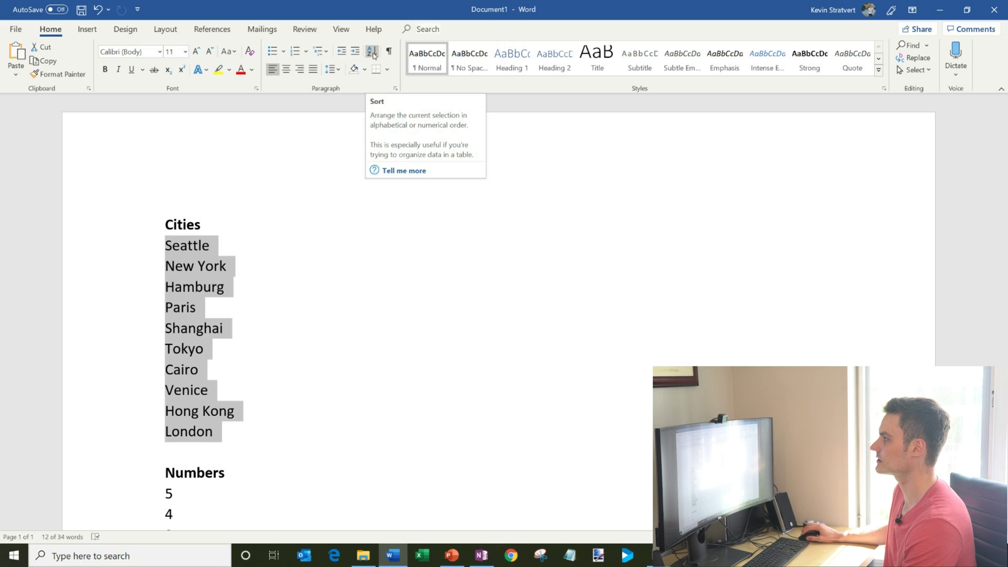
left_click(443, 30)
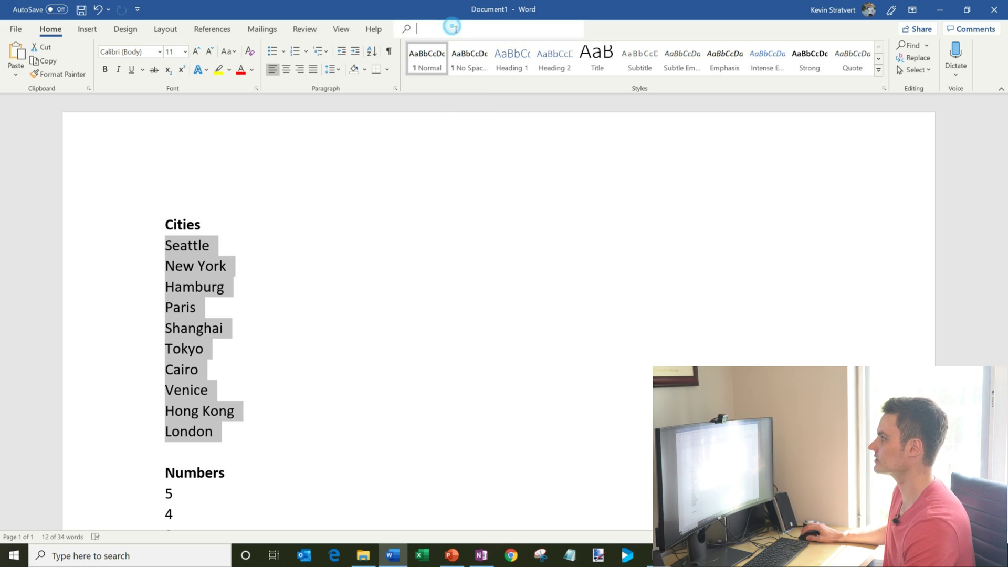
type("sort")
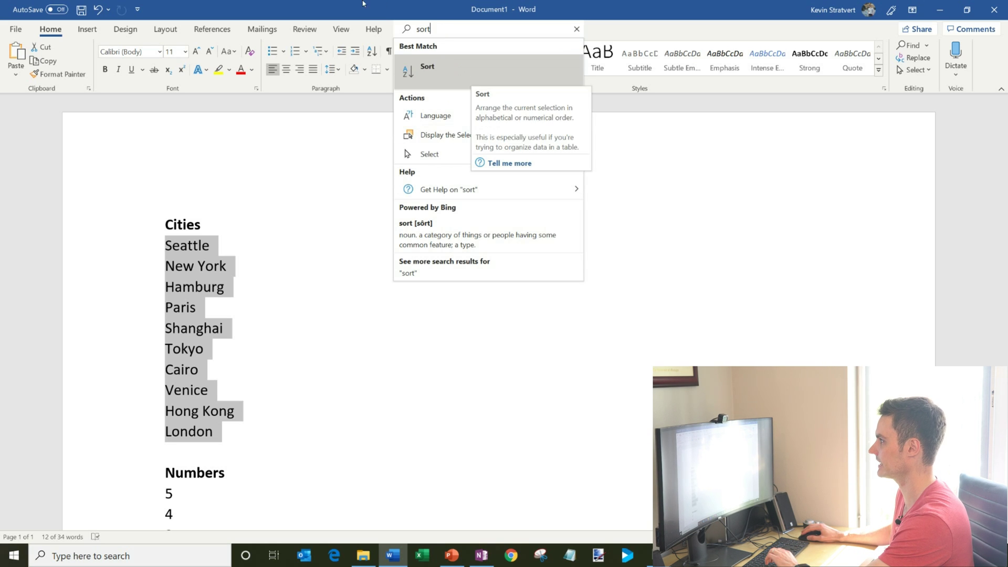
left_click(471, 78)
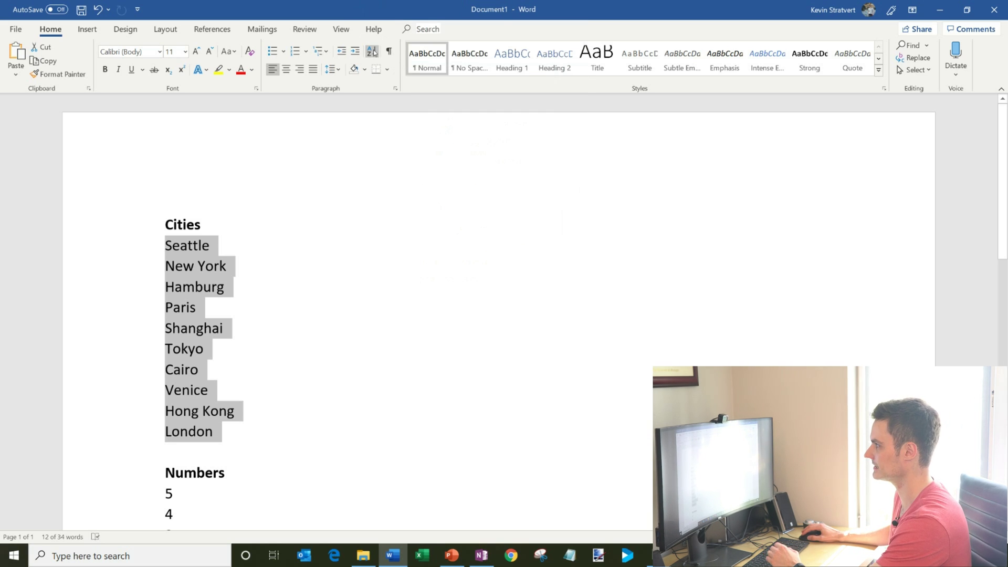
left_click_drag(497, 182, 436, 116)
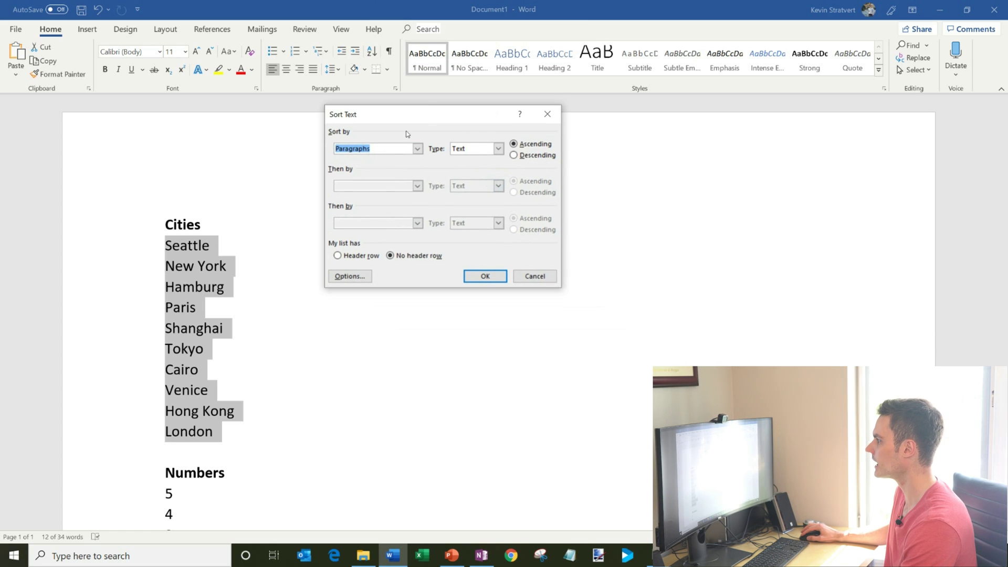
left_click(418, 148)
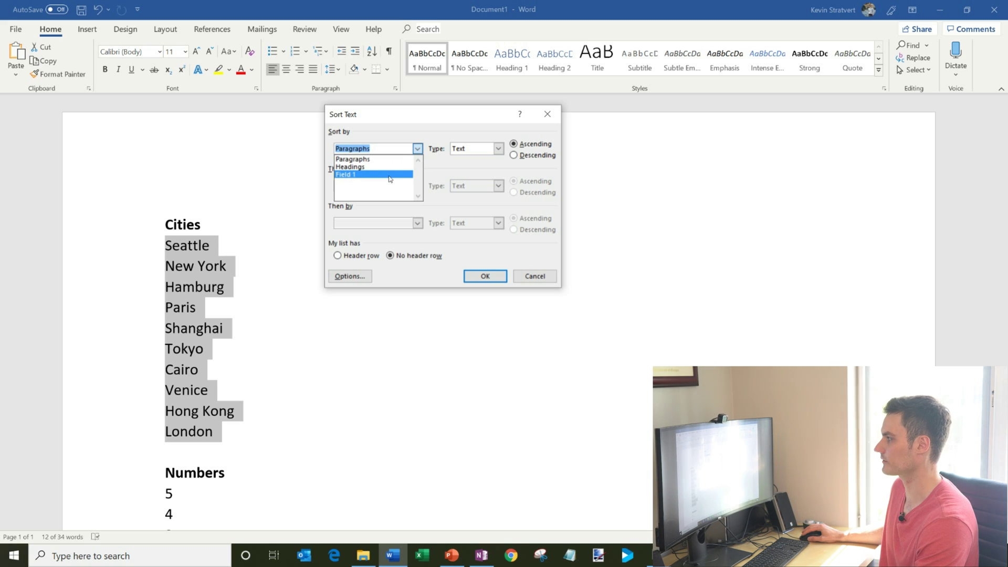
left_click(460, 118)
left_click(493, 149)
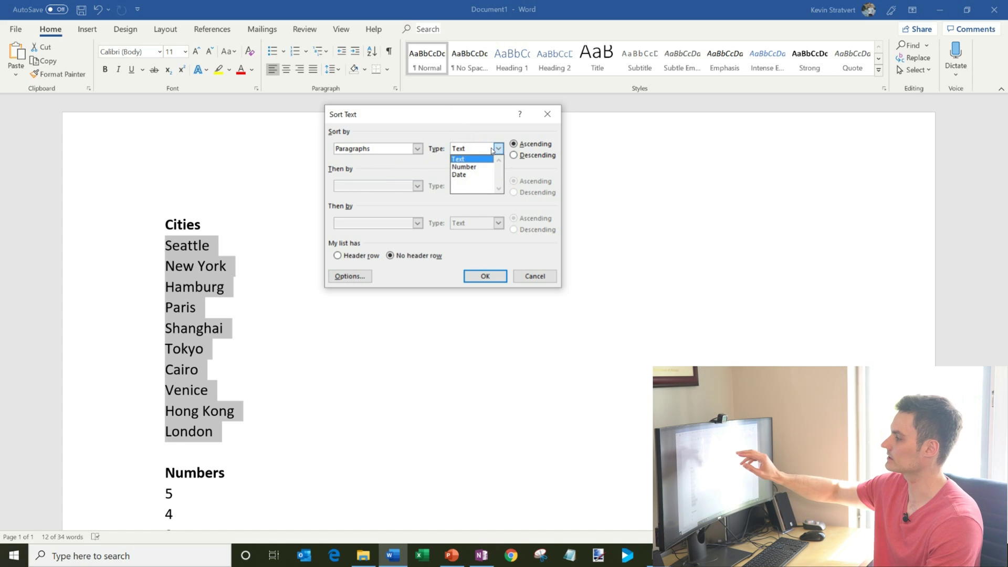
left_click(504, 127)
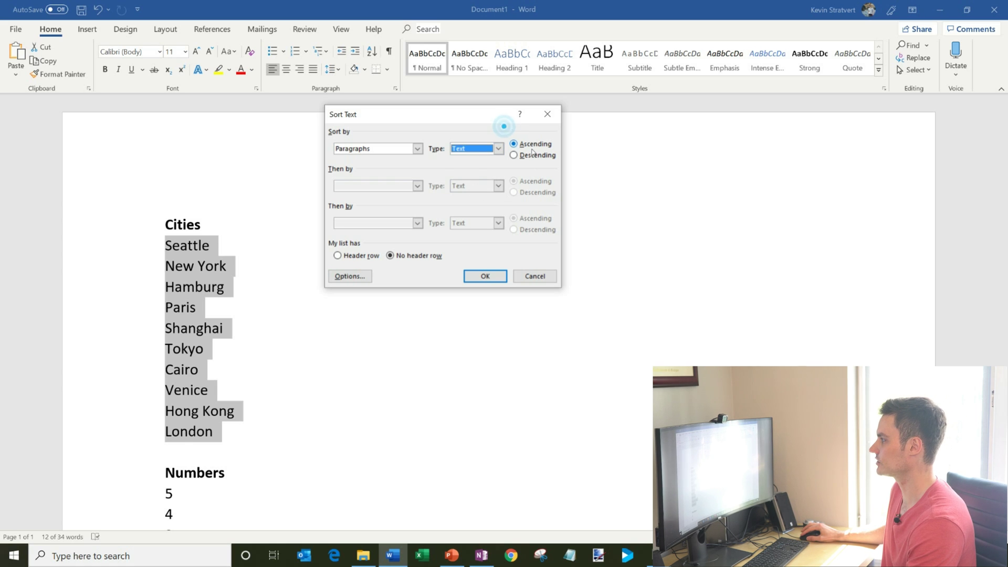
left_click(534, 145)
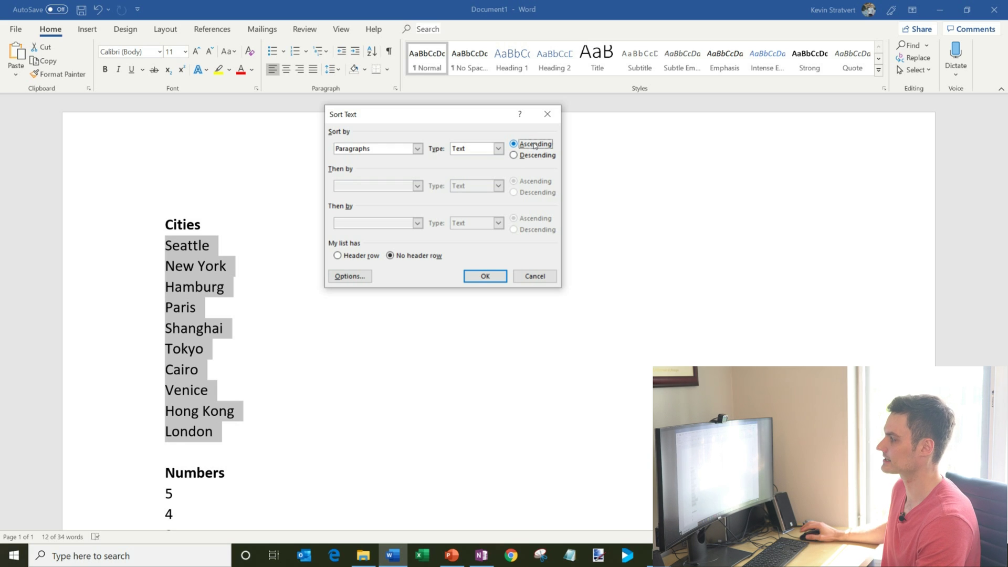
left_click(541, 156)
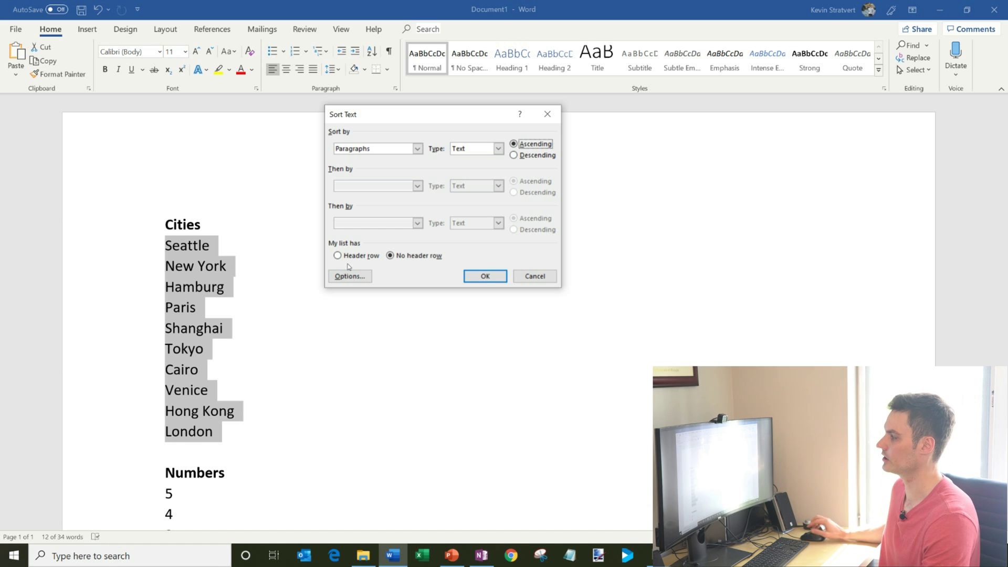
left_click(495, 276)
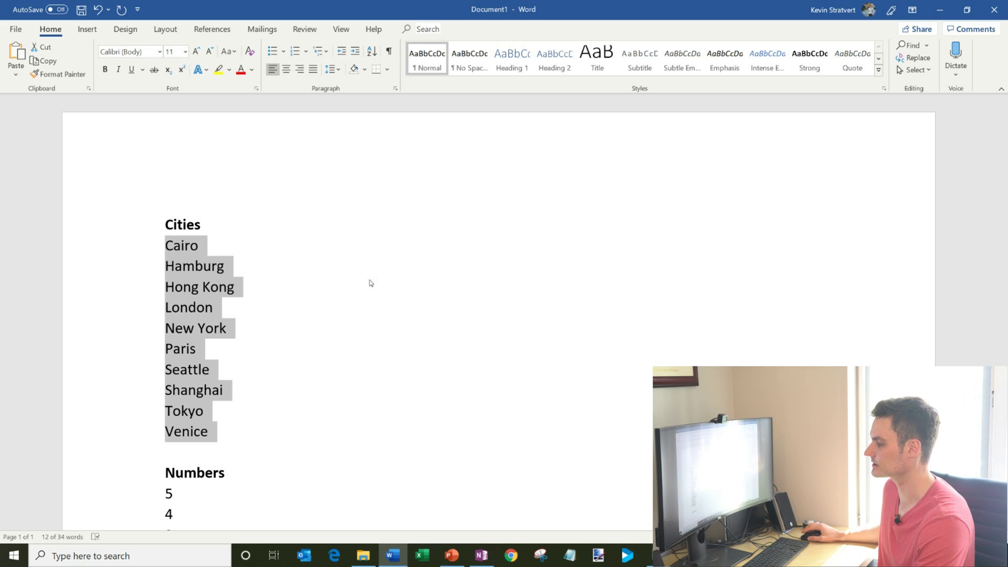
Step: Scroll down until the unsorted Numbers list is visible
scroll(372, 284, "down", 5)
scroll(374, 284, "down", 3)
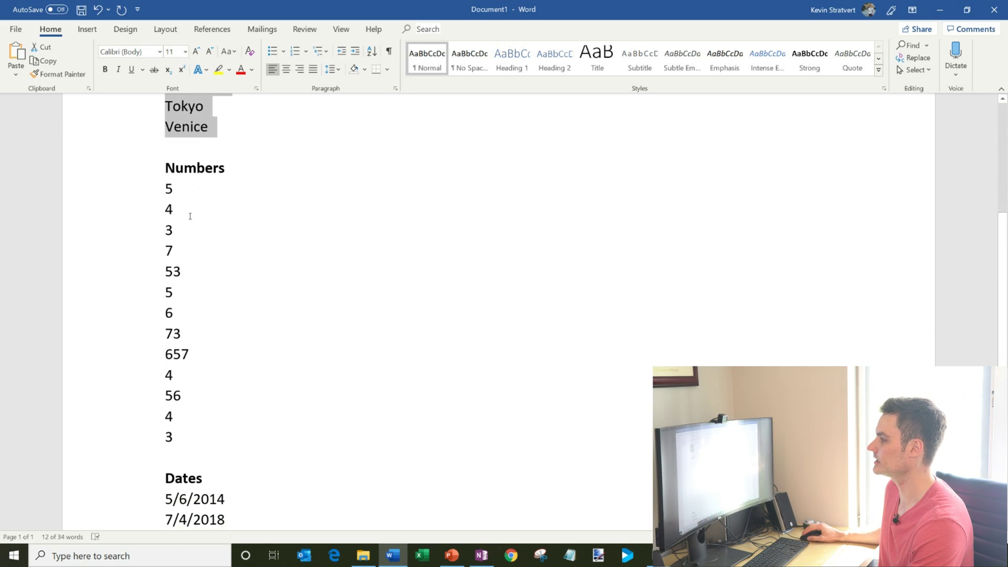
Step: Select the whole Numbers list and sort it with Type Number in Descending order
left_click_drag(172, 192, 199, 439)
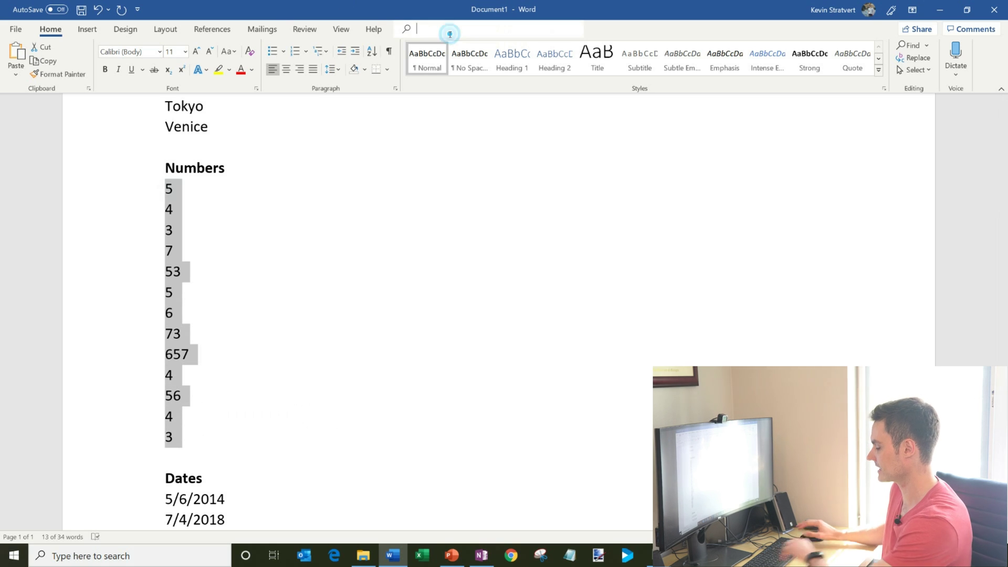
left_click(446, 31)
type("sort")
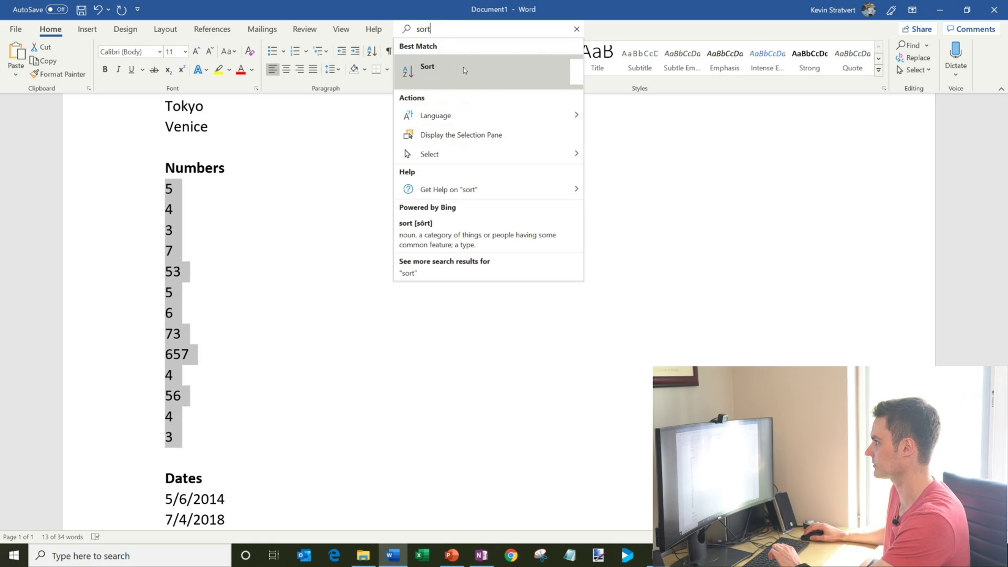
left_click(462, 70)
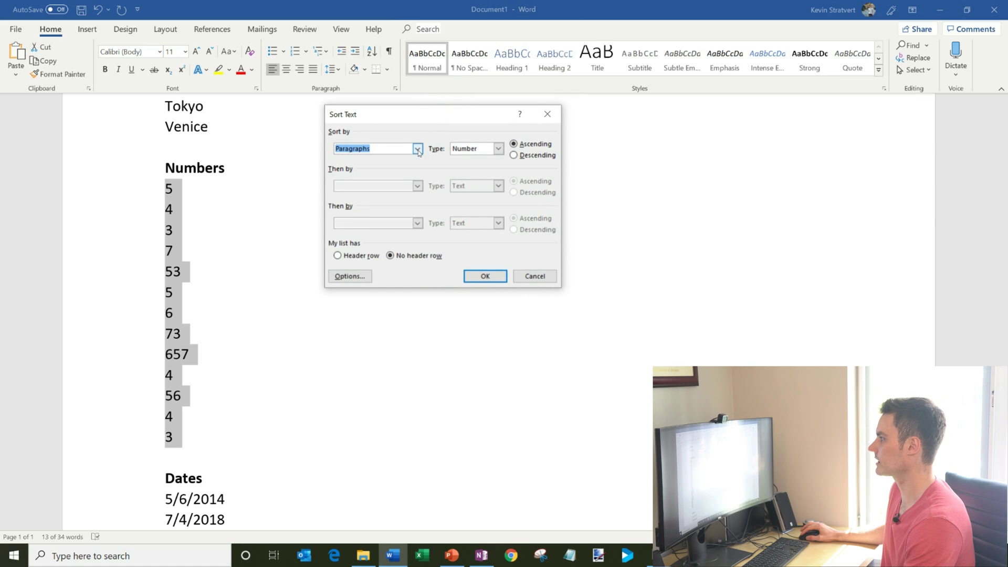
left_click(497, 148)
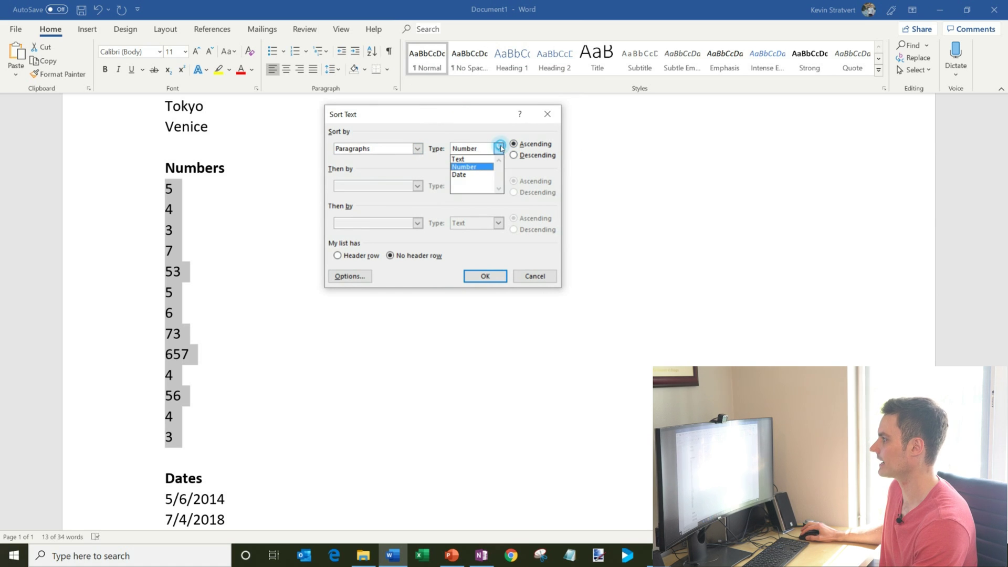
left_click(480, 167)
left_click(532, 155)
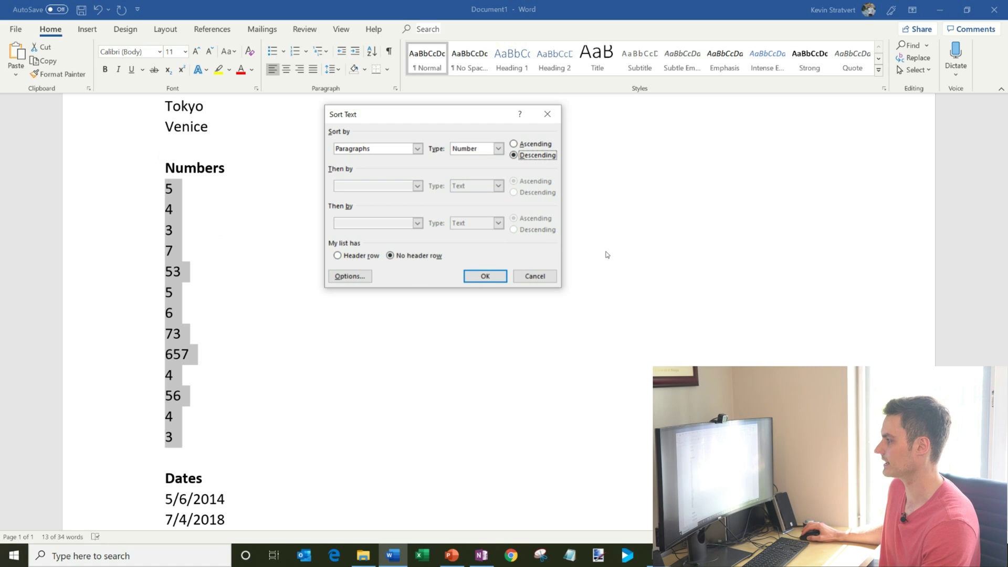
left_click(483, 276)
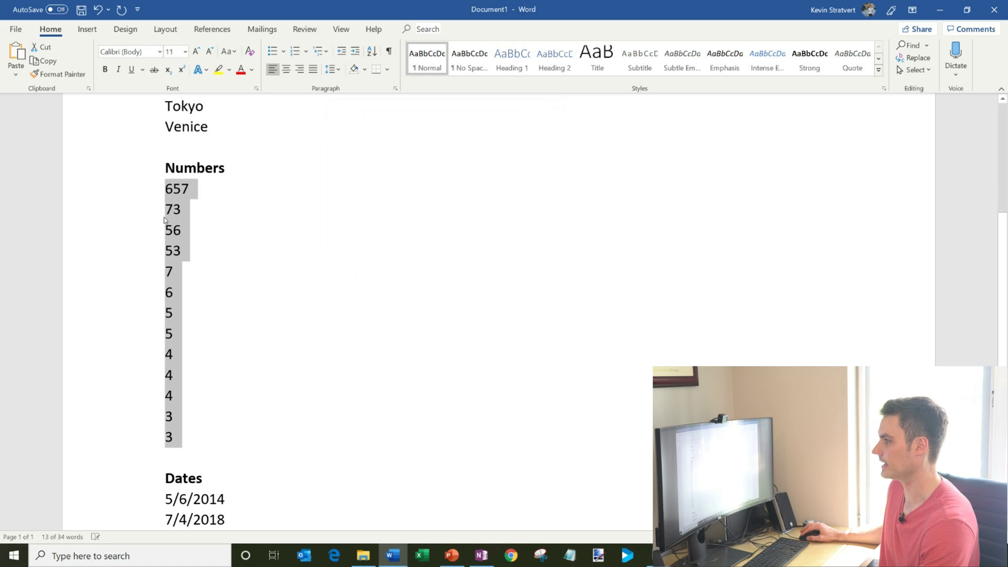
Step: Deselect the sorted numbers, then select all six dates in the Dates list
left_click(175, 180)
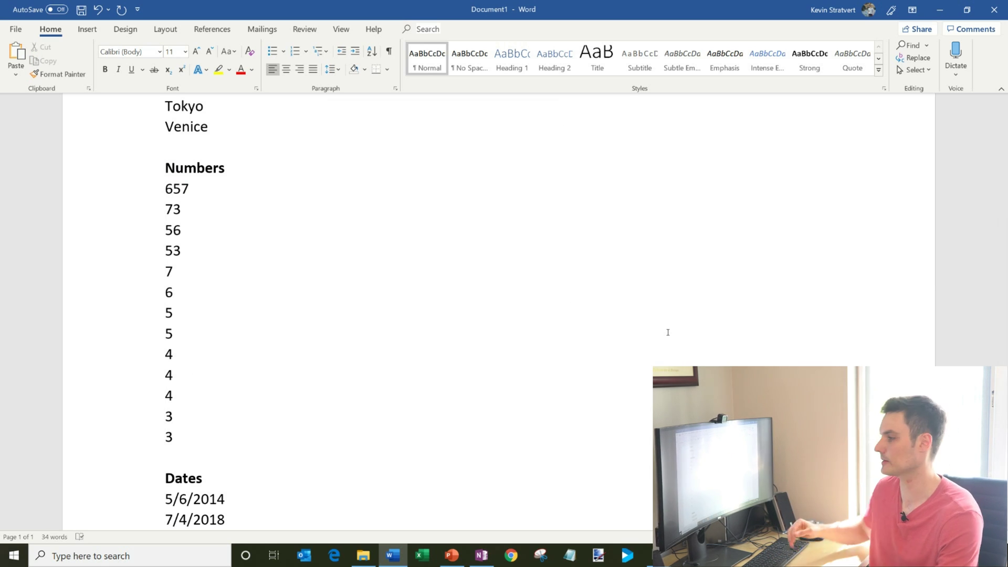
scroll(560, 198, "down", 5)
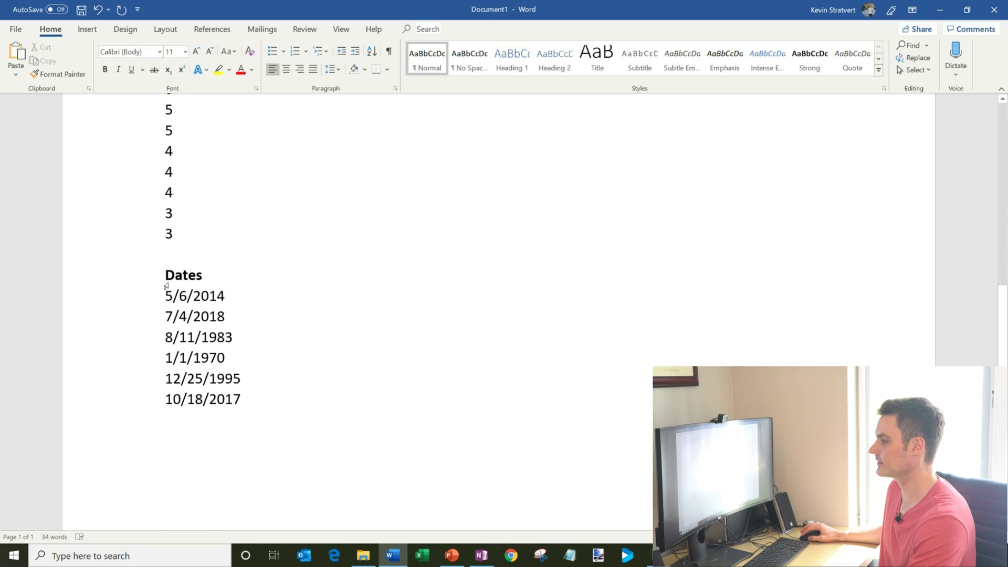
left_click_drag(175, 300, 317, 395)
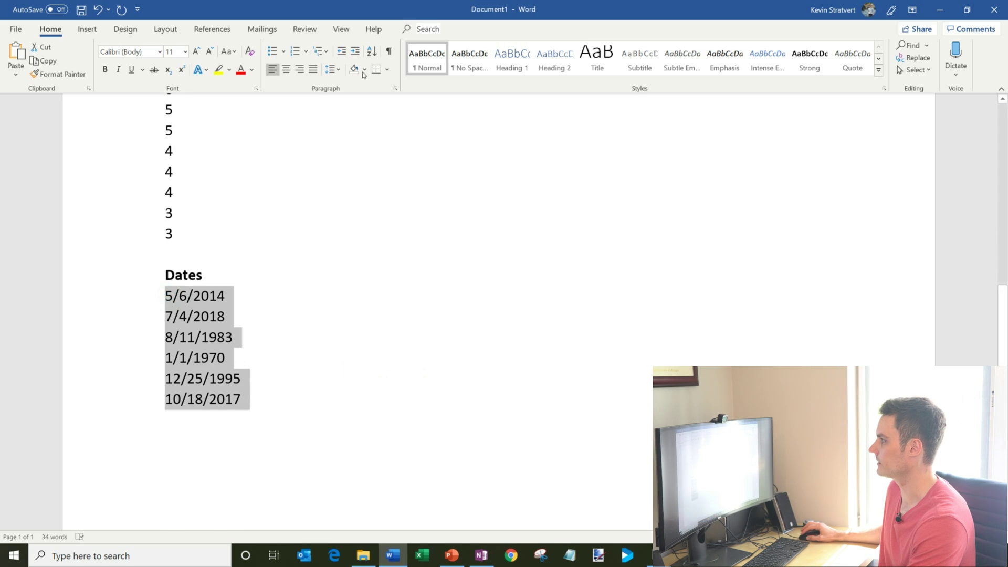
Step: Sort the selected dates with Type Date in Descending order
left_click(370, 52)
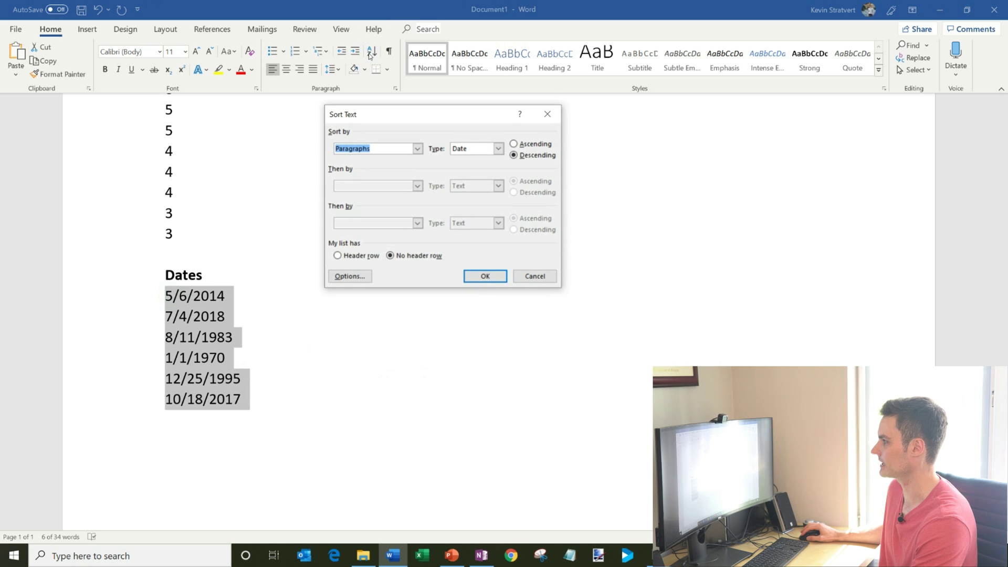
left_click(484, 150)
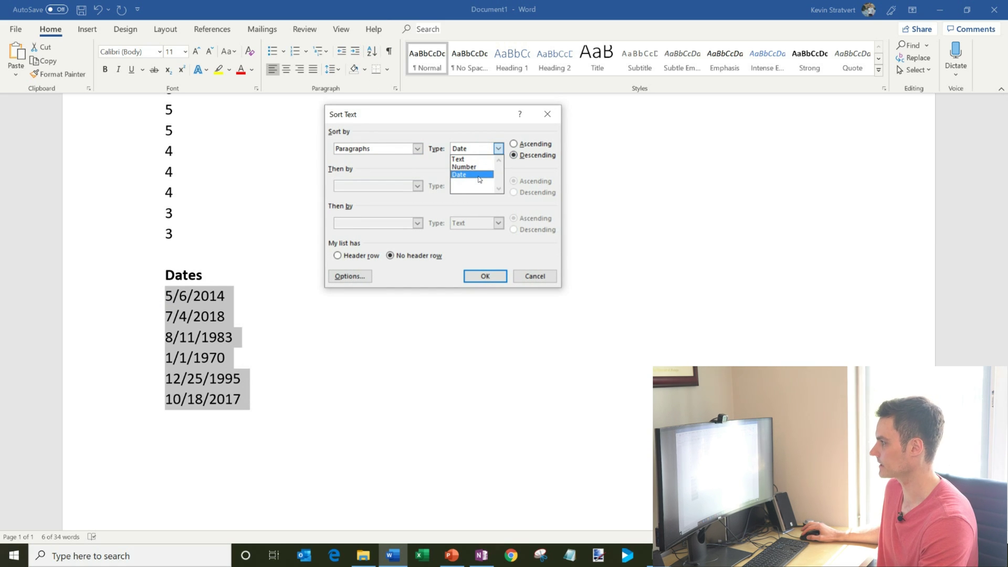
left_click(479, 177)
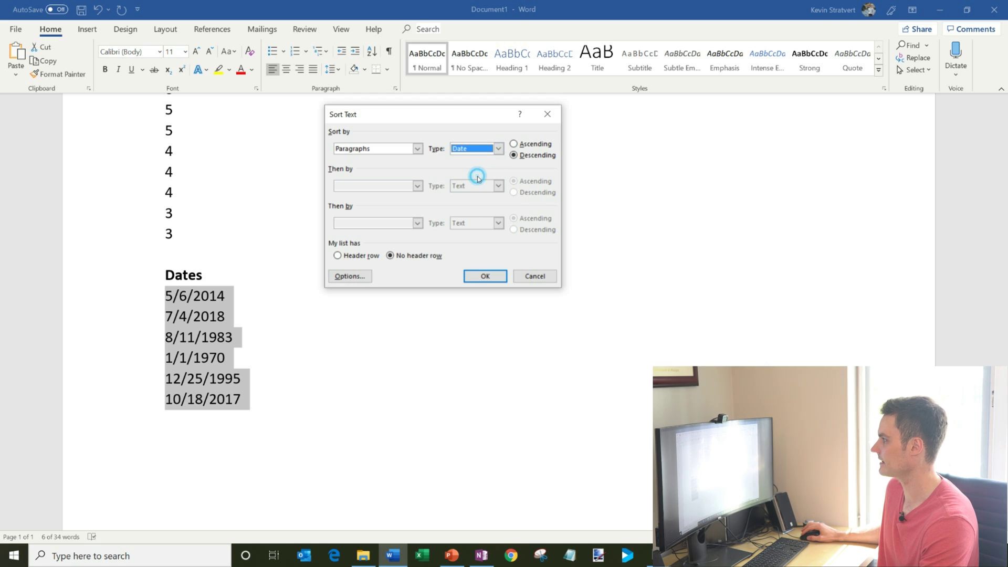
left_click(530, 146)
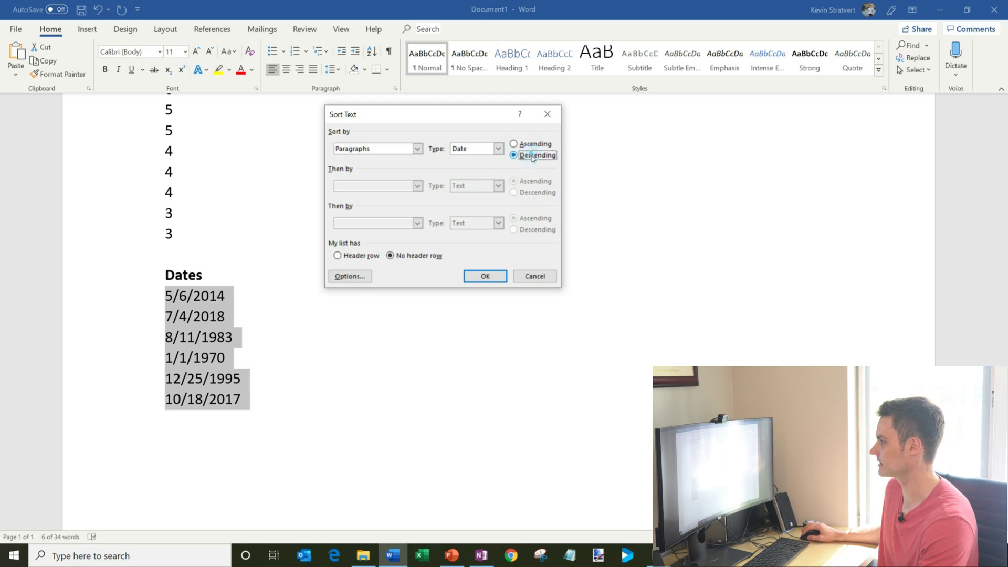
left_click(502, 276)
Step: Reselect the six sorted dates, starting from 7/4/2018
left_click(209, 290)
left_click(160, 292)
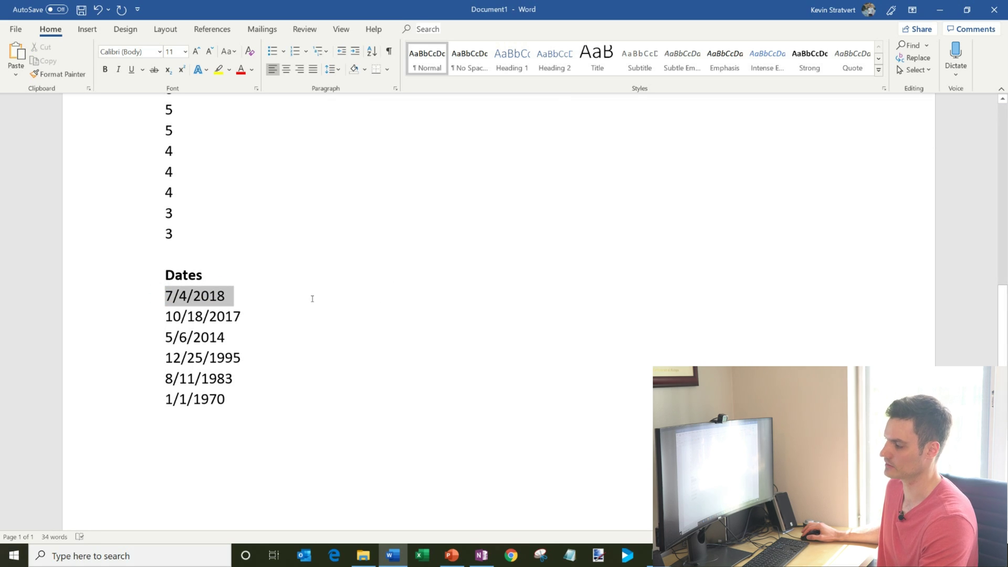
left_click_drag(312, 298, 312, 408)
left_click(309, 404)
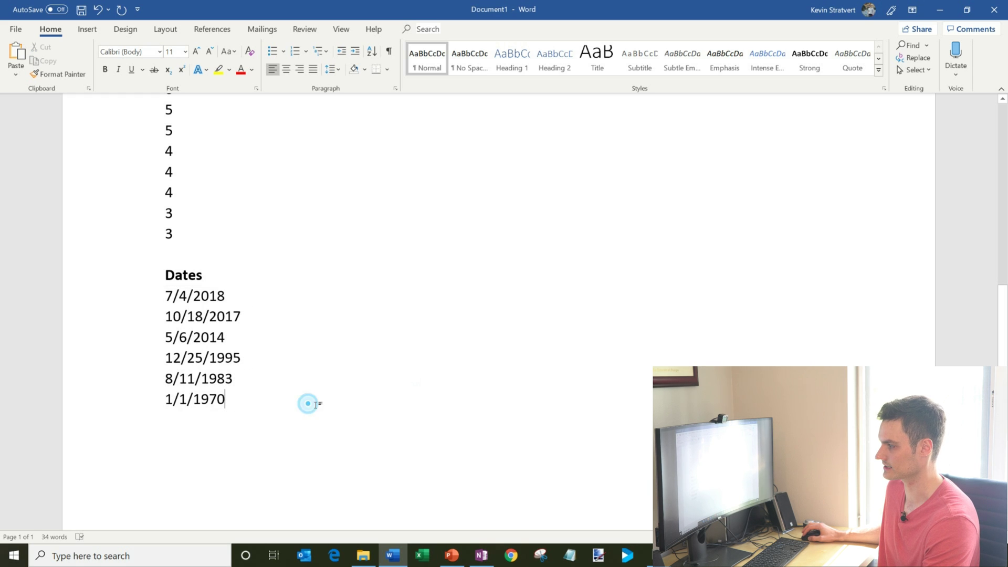